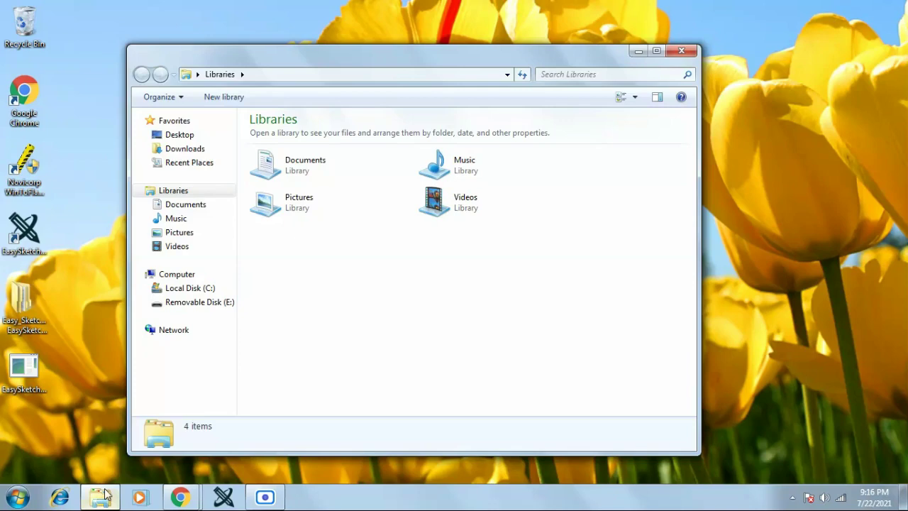
- Launch rufus-3.14 from the Downloads folder with administrator rights
left_click(181, 151)
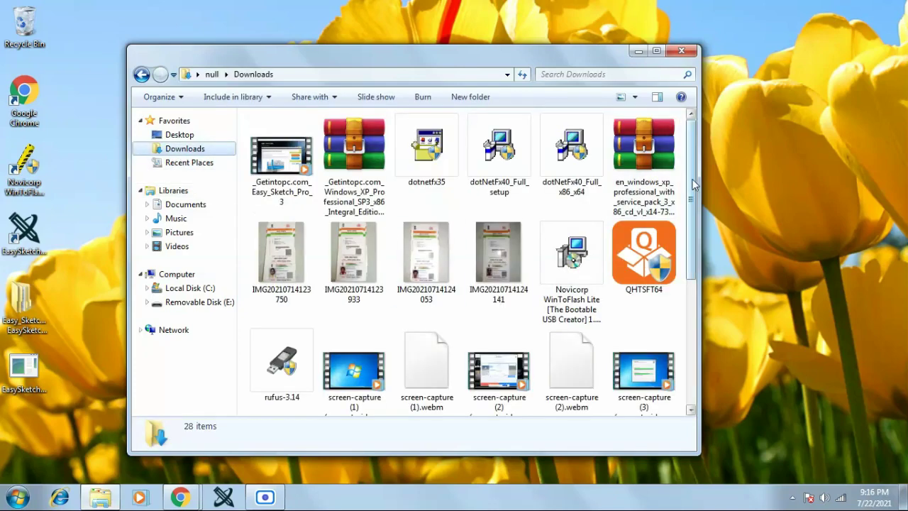
left_click_drag(694, 184, 694, 252)
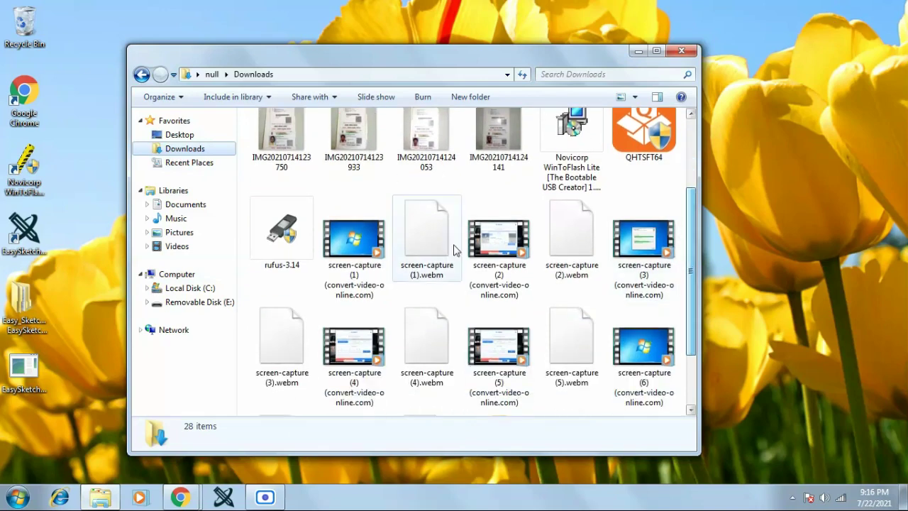
right_click(264, 220)
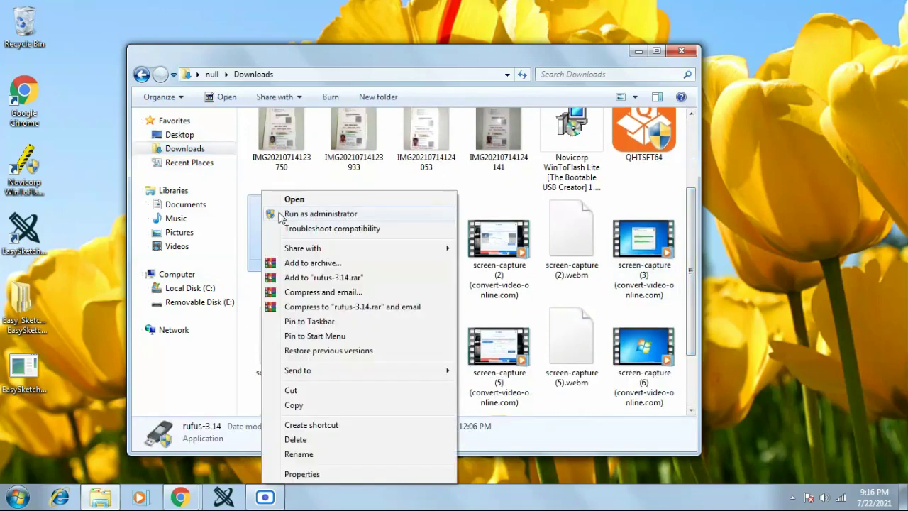
left_click(281, 214)
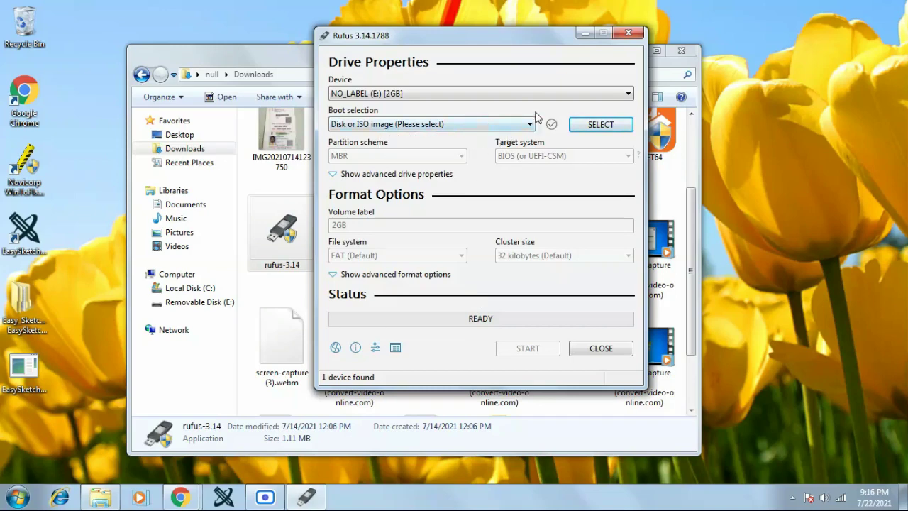
- Load the en_windows_xp_professional_with_service_pack_3_x86 ISO from Downloads as the boot image
left_click(586, 127)
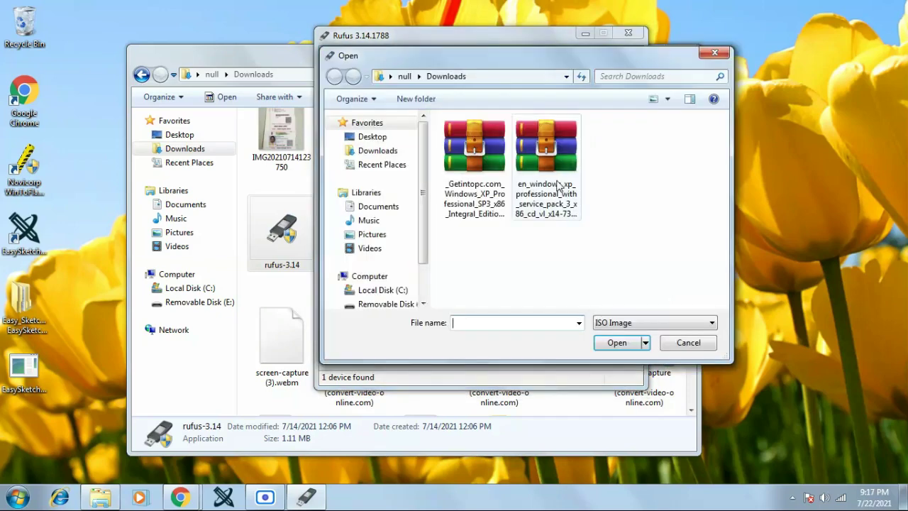
left_click(546, 153)
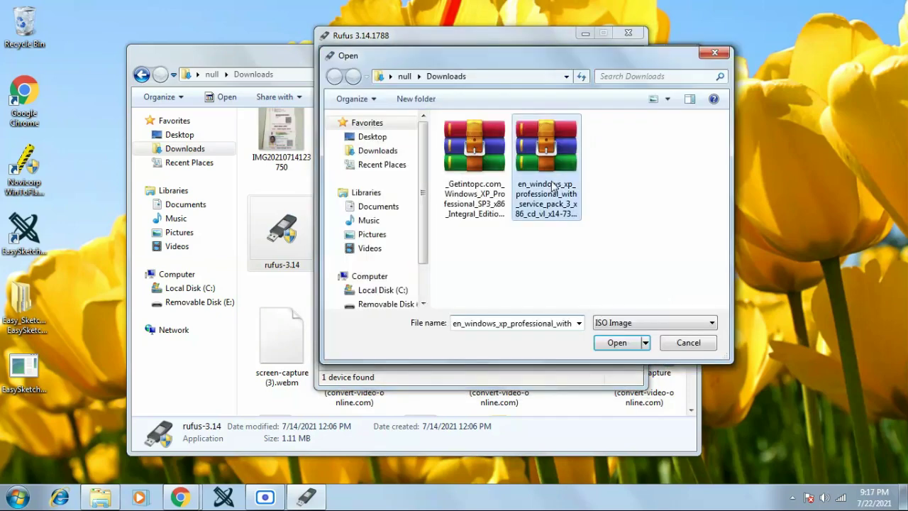
left_click(619, 344)
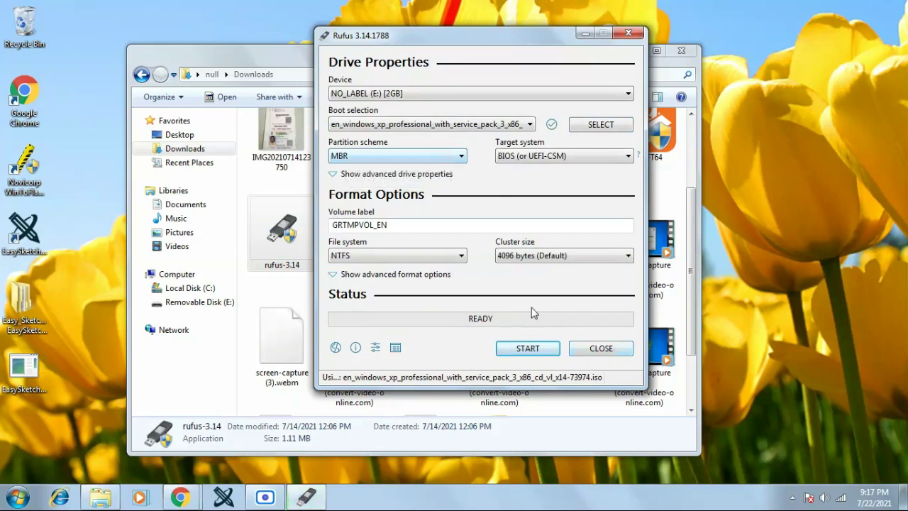
- Try to write the Windows XP image to the 2GB drive E:, accepting the data erasure, and repeat the attempt once
left_click(528, 349)
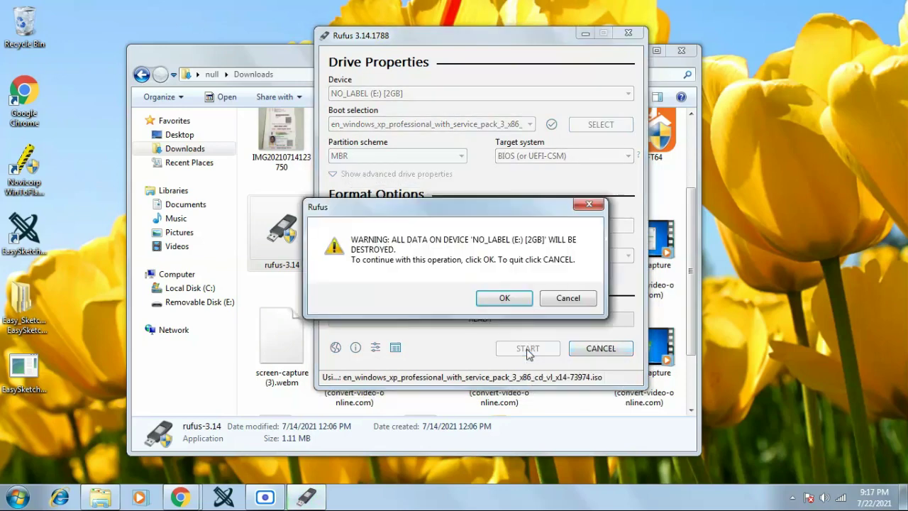
left_click(504, 300)
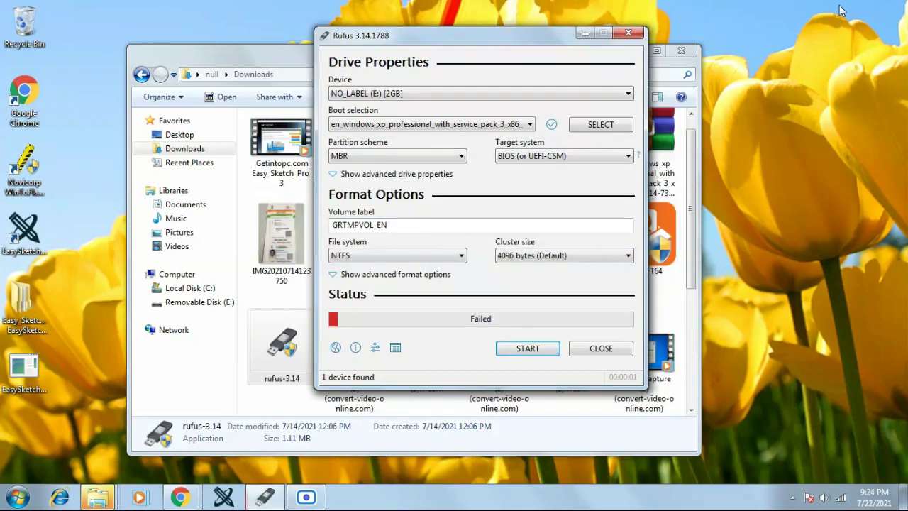
left_click(531, 352)
left_click(516, 300)
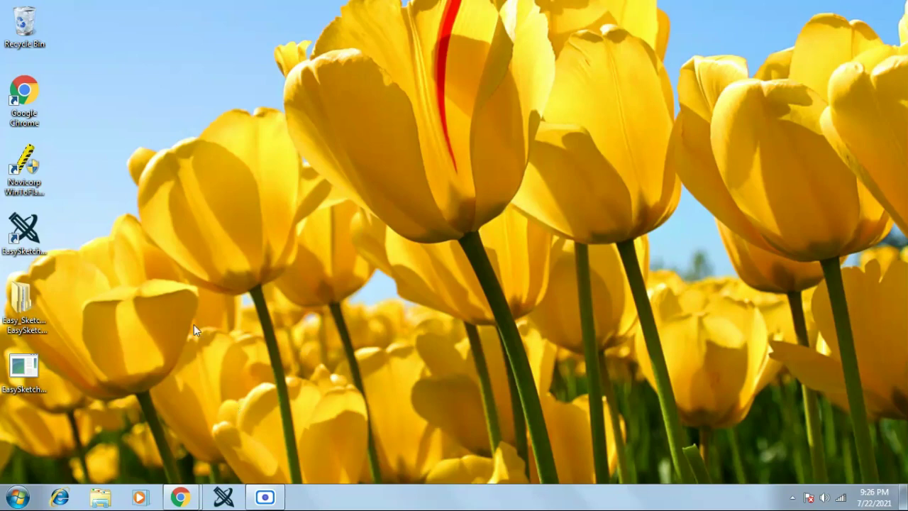
- Switch to the open Google Chrome window and search Google for wintoflash
mouse_move(181, 497)
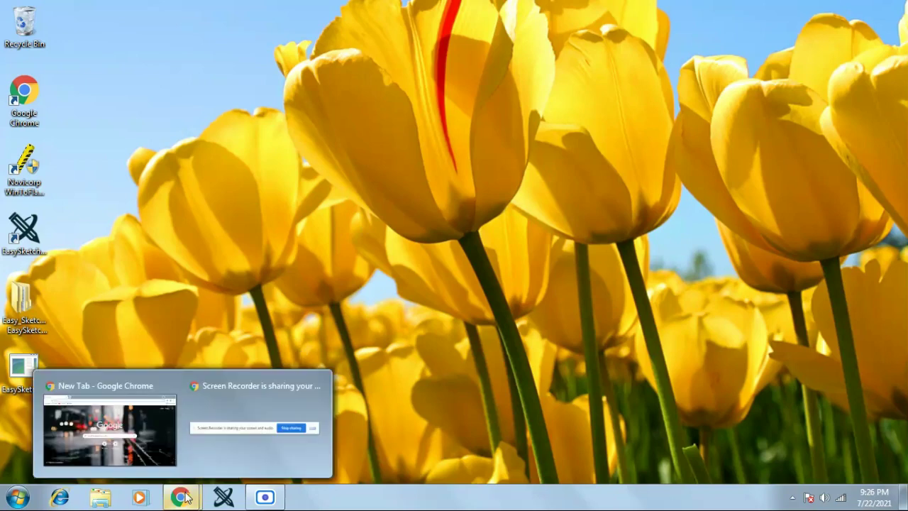
left_click(131, 427)
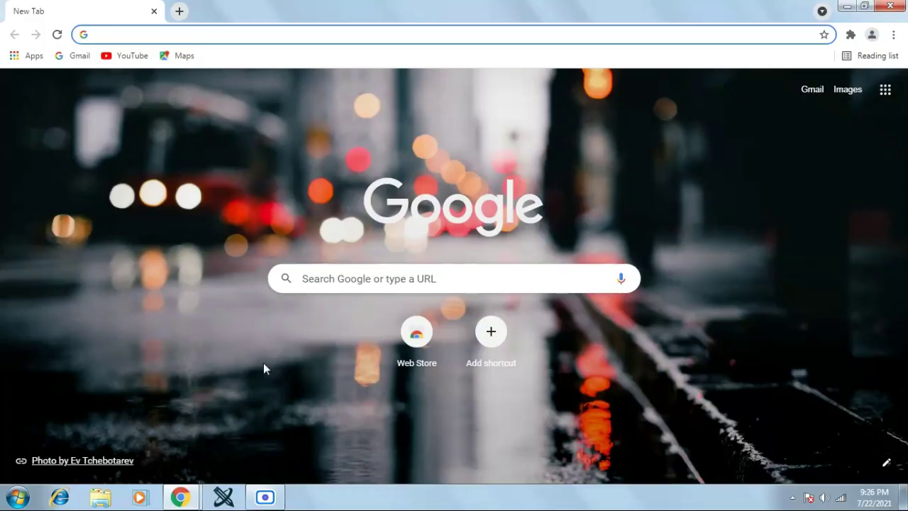
left_click(356, 279)
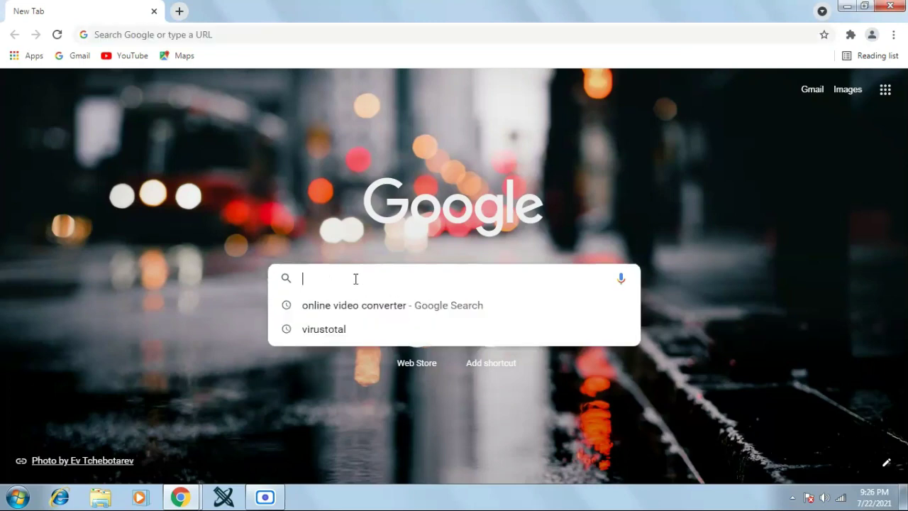
type("win")
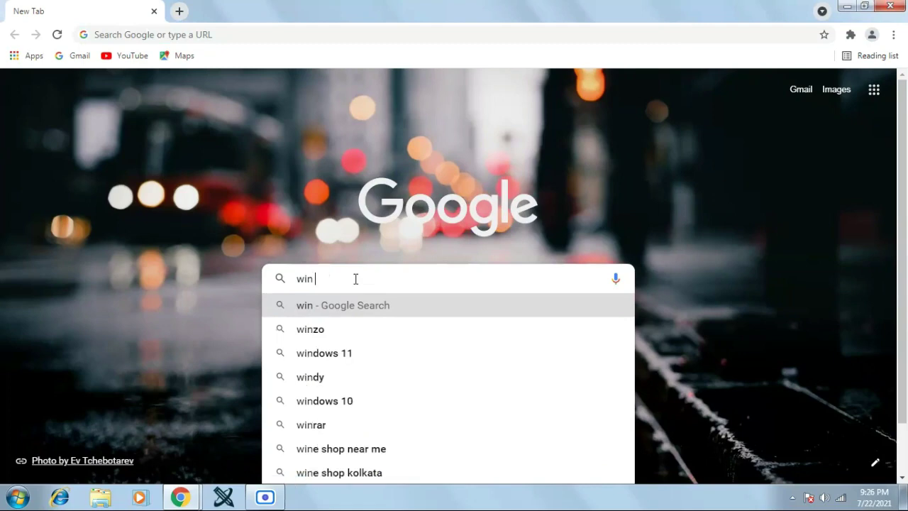
type(" to")
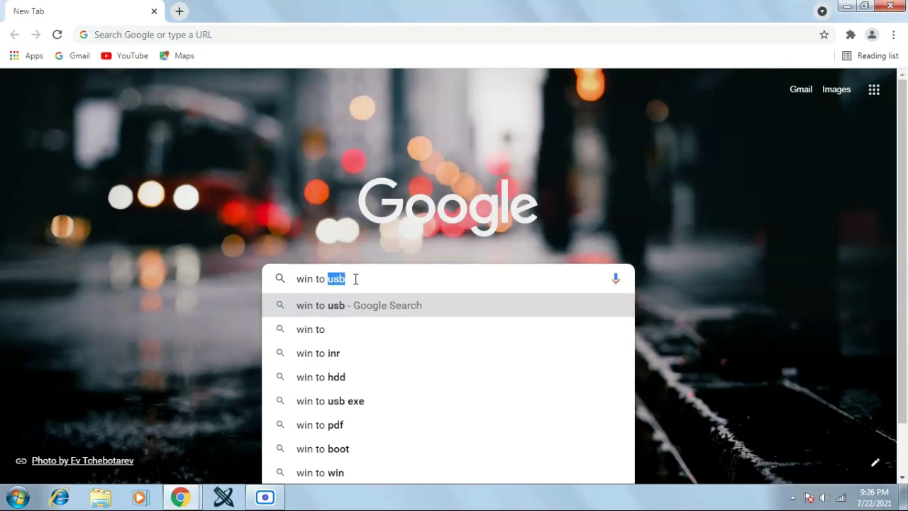
type(" f")
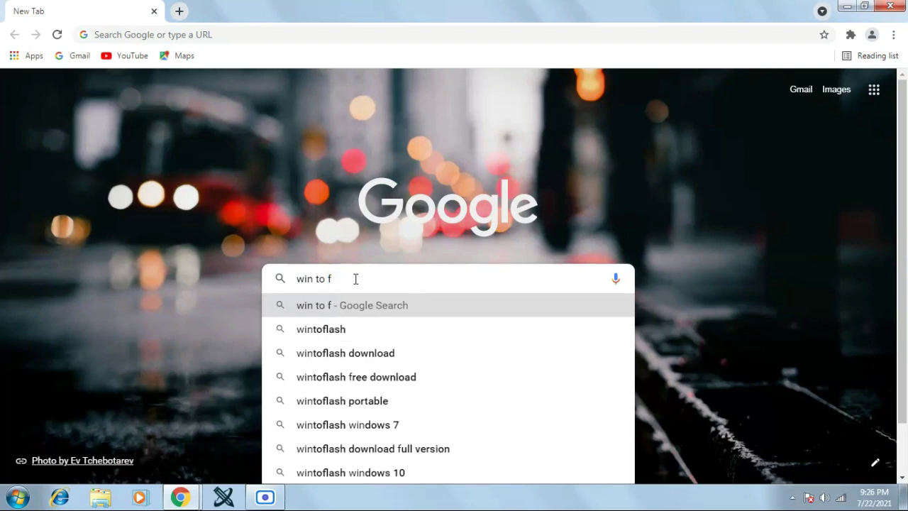
key("Down")
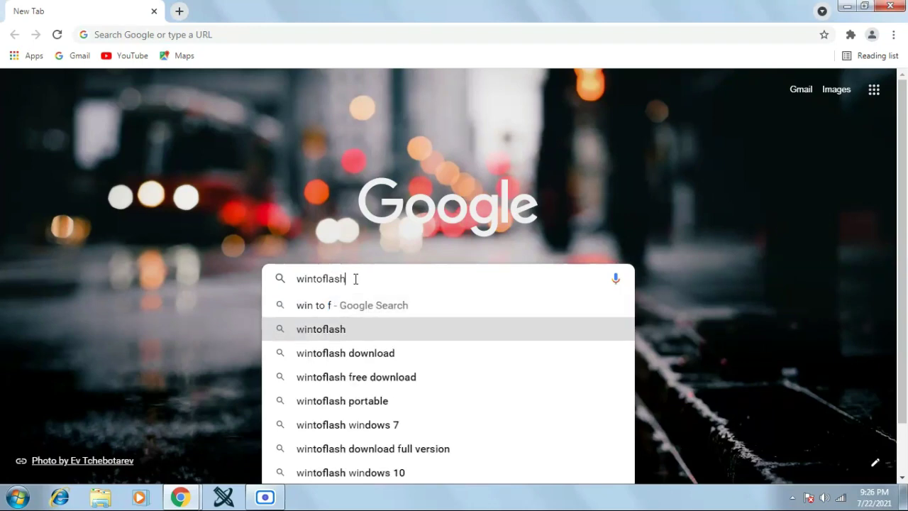
key("Return")
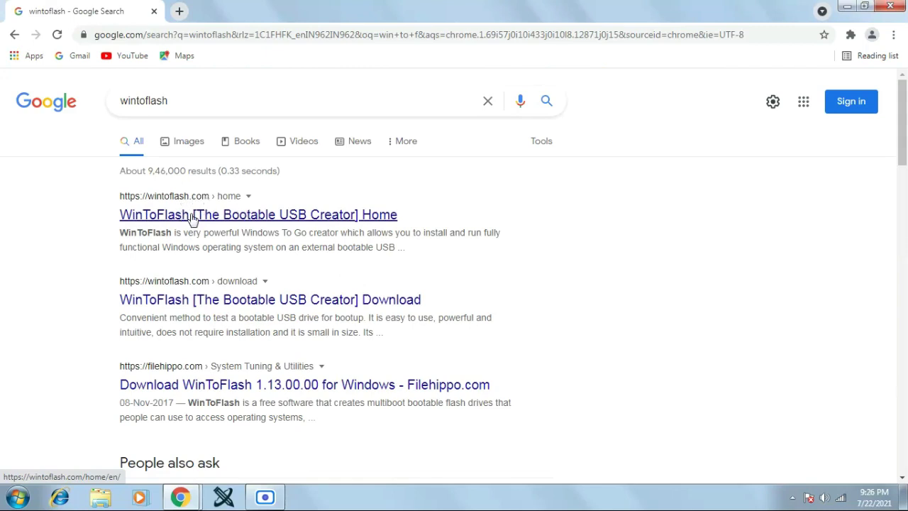
- Open the WinToFlash download page from the results, review the editions and start downloading the Lite edition setup
left_click(245, 309)
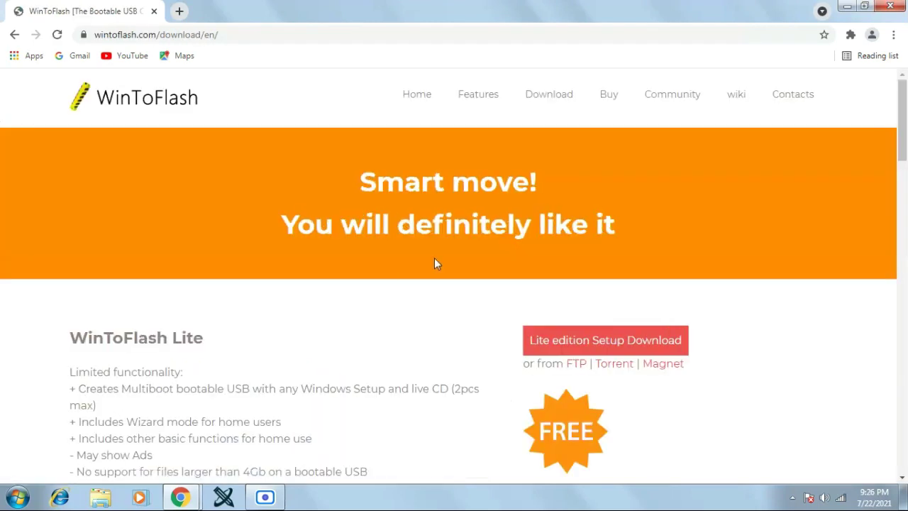
scroll(434, 248, "down", 4)
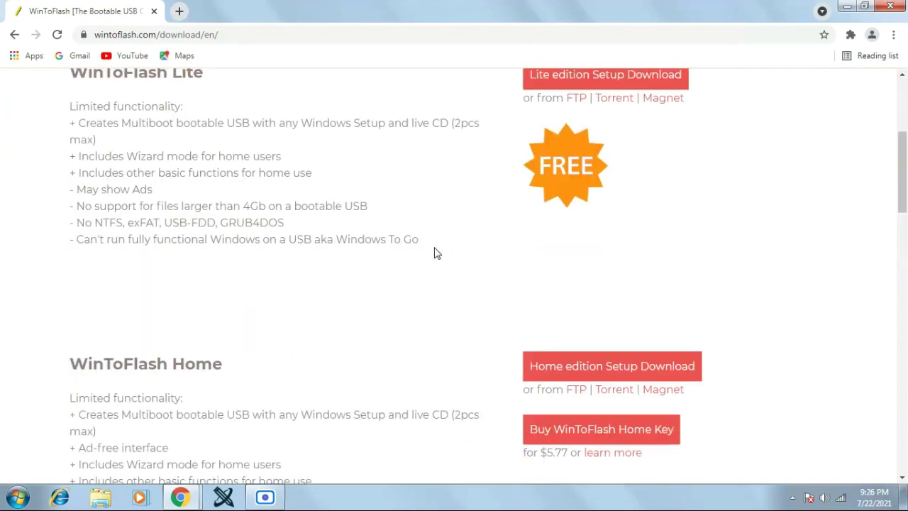
scroll(435, 253, "down", 7)
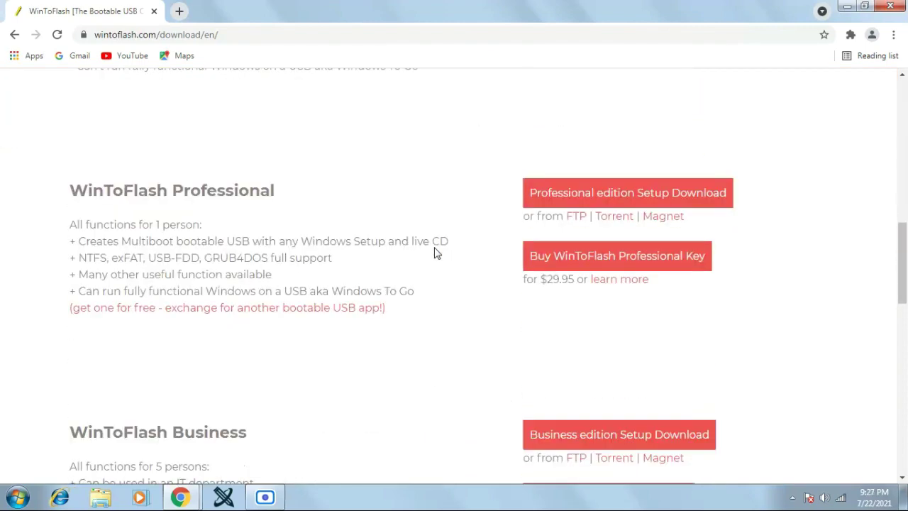
scroll(436, 250, "down", 3)
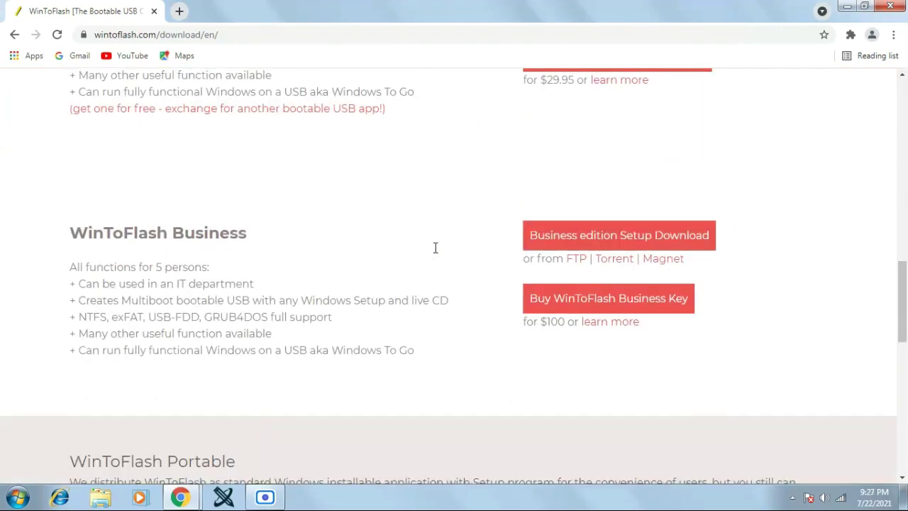
scroll(435, 253, "up", 12)
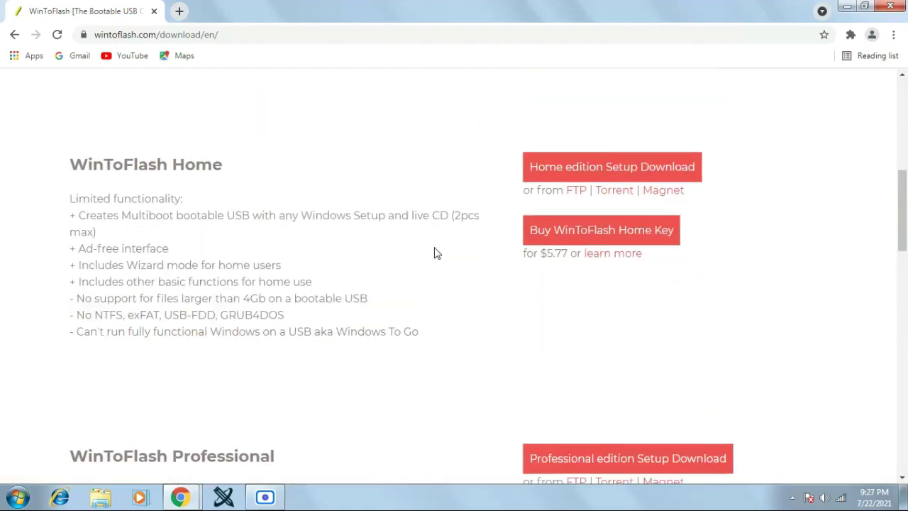
scroll(436, 254, "up", 3)
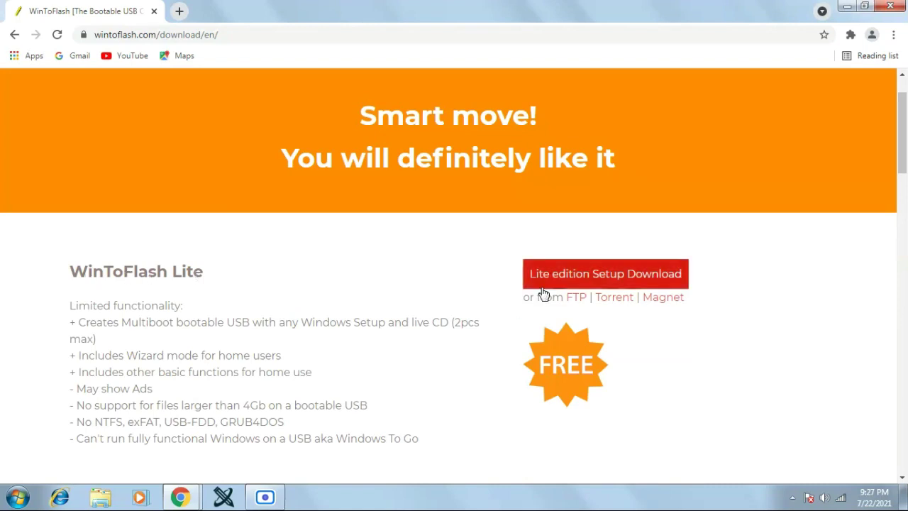
left_click(654, 281)
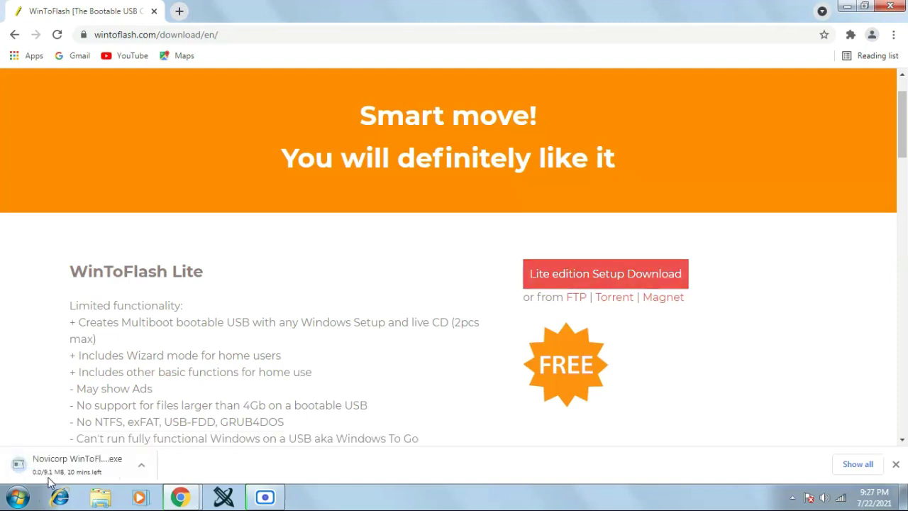
- Cancel the WinToFlash Lite setup download and remove its entry from the browser's download list, closing the browser when done
left_click(894, 37)
left_click(840, 124)
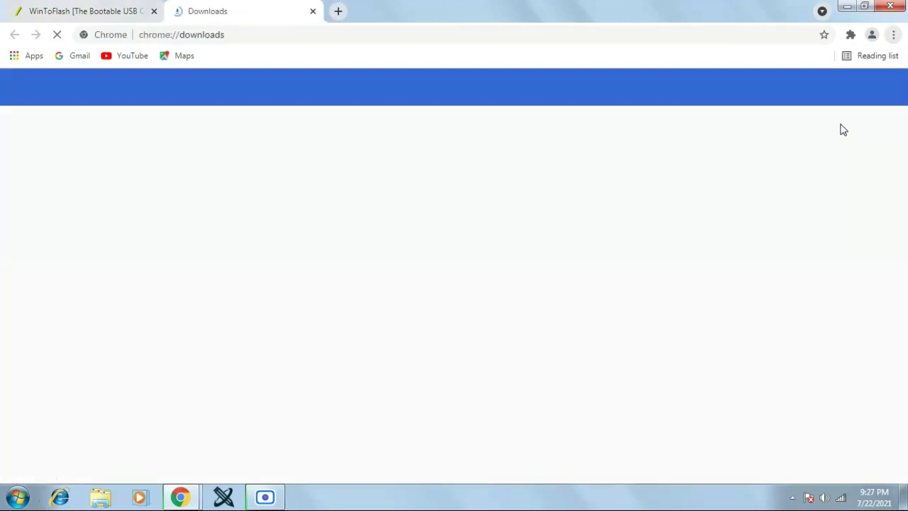
left_click(320, 249)
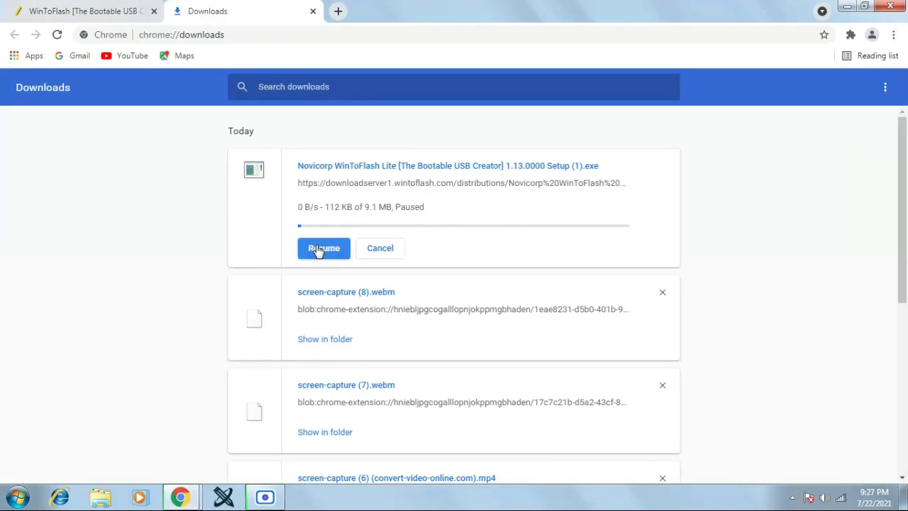
left_click(379, 250)
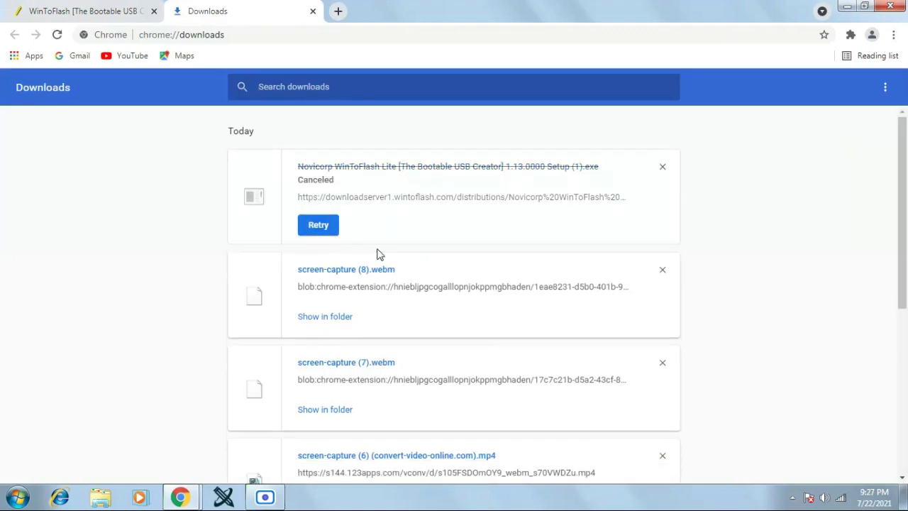
left_click(672, 173)
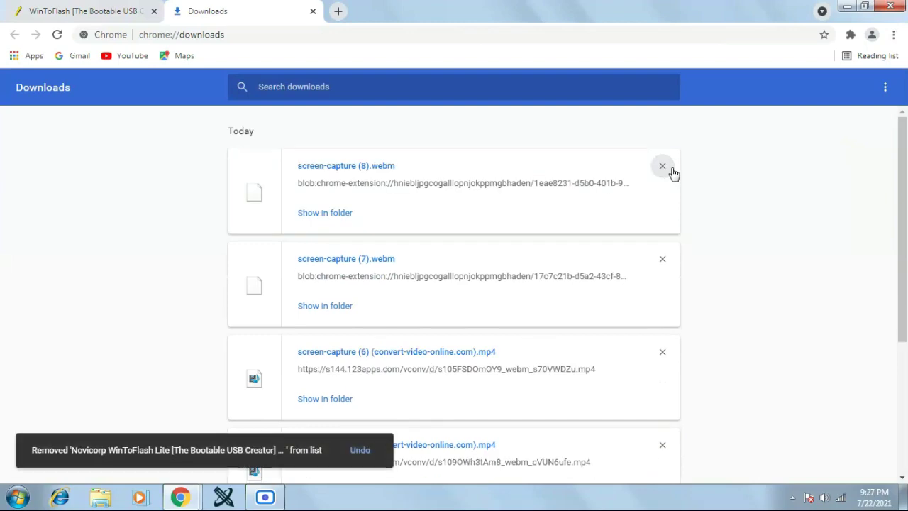
left_click(314, 11)
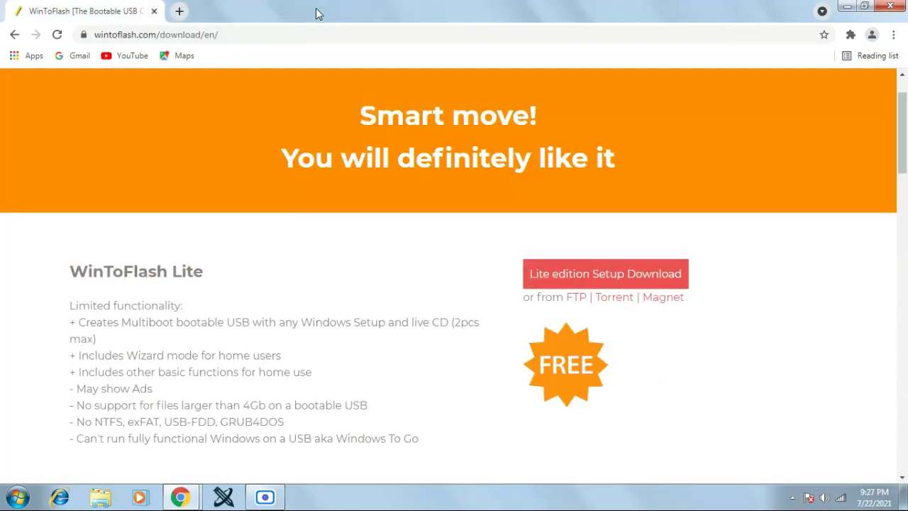
left_click(890, 6)
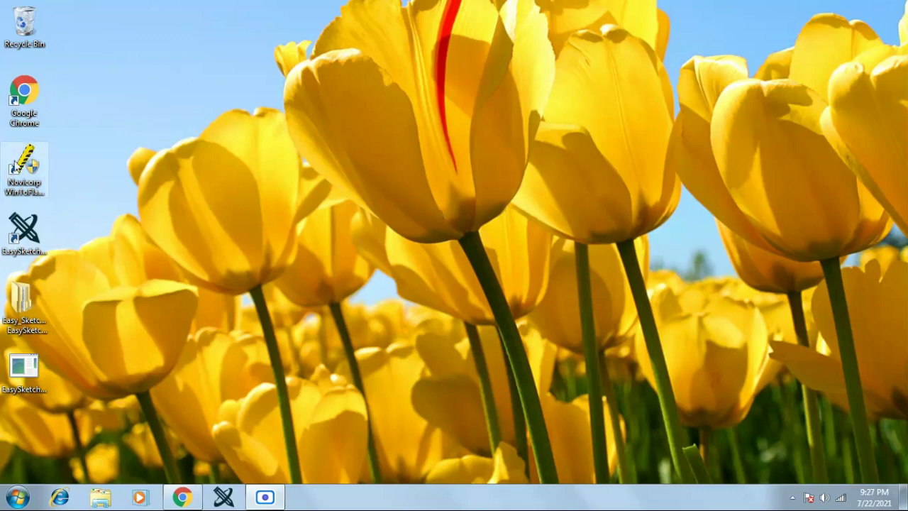
- Move the Novicorp WinToFlash Lite shortcut away from the desktop's icon column and run it as administrator
left_click_drag(29, 170, 167, 186)
left_click_drag(152, 155, 137, 171)
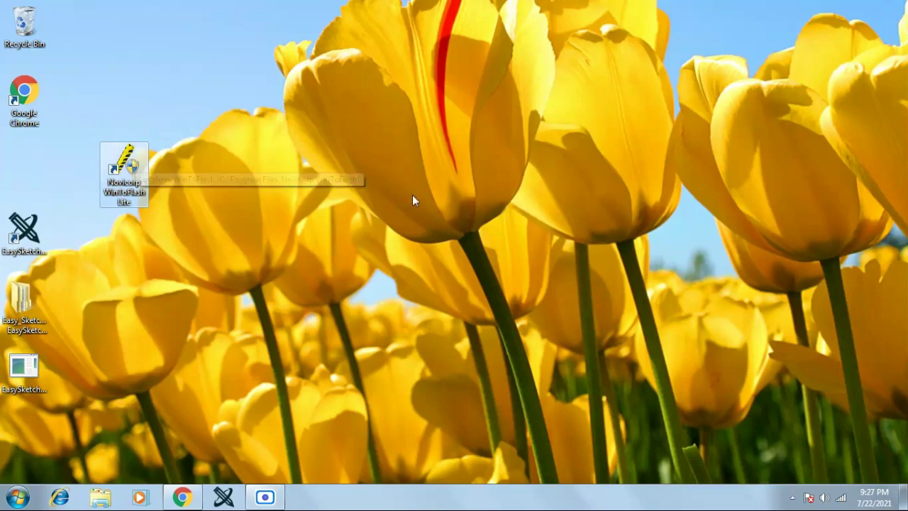
right_click(136, 163)
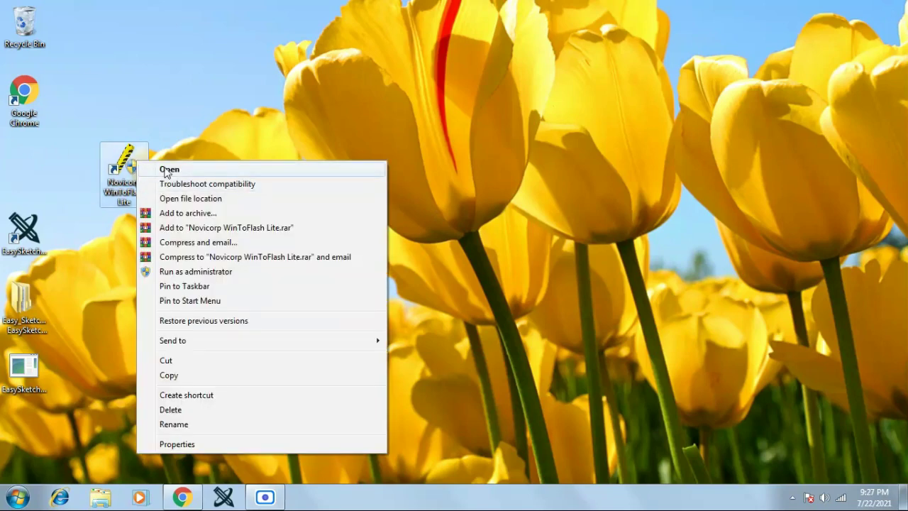
left_click(169, 271)
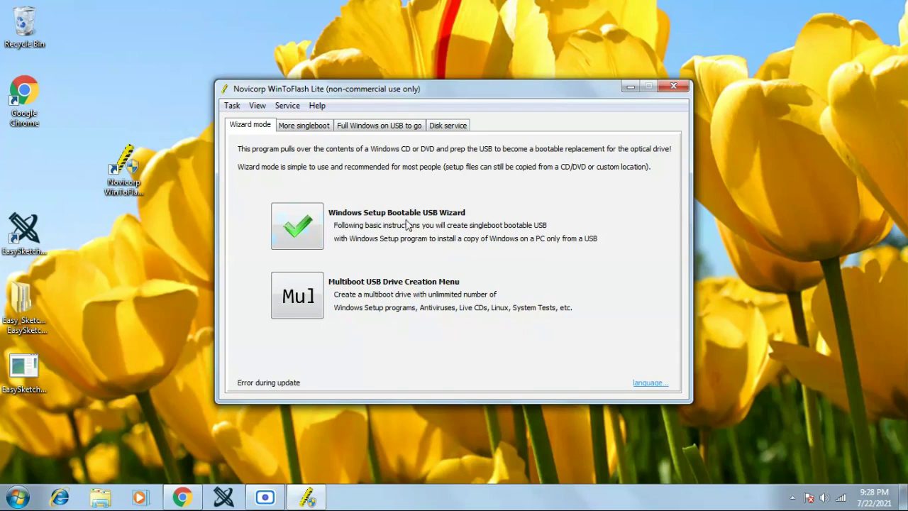
- Start the Windows Setup Bootable USB Wizard and choose an ISO image or archive as the source of files
left_click(283, 237)
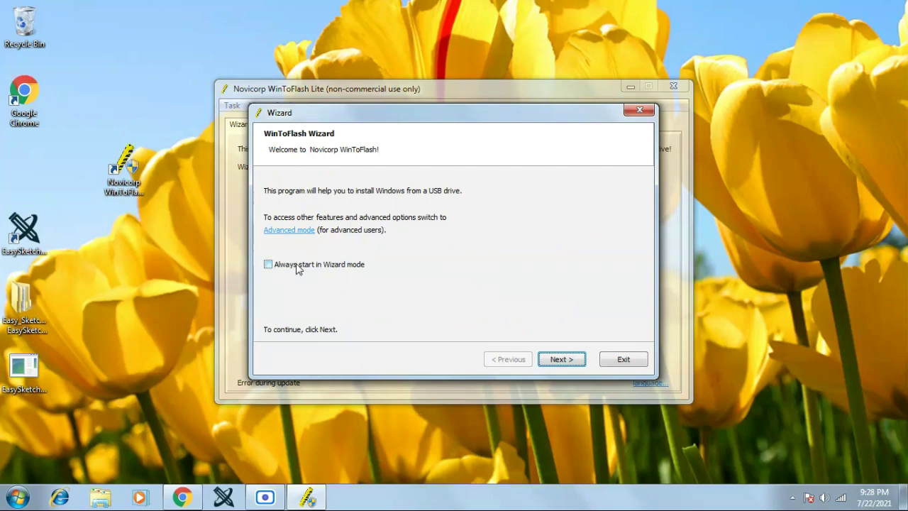
left_click(562, 359)
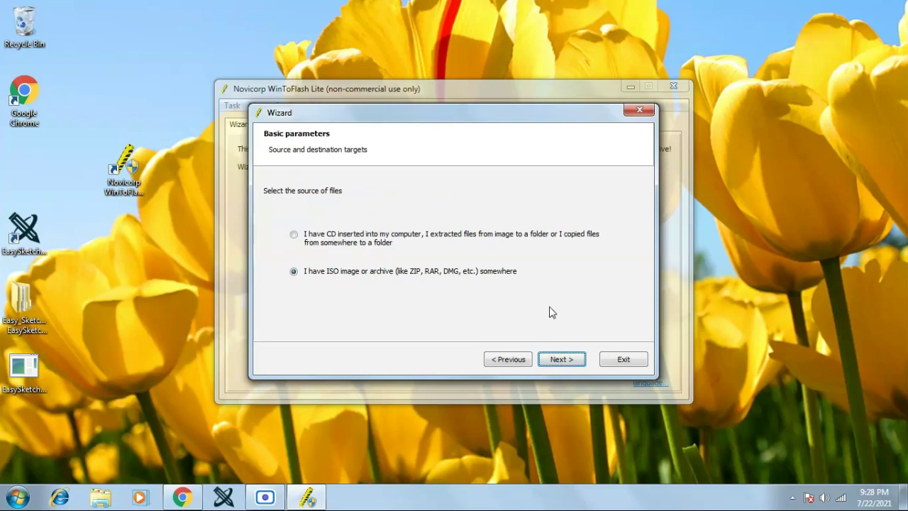
left_click(561, 360)
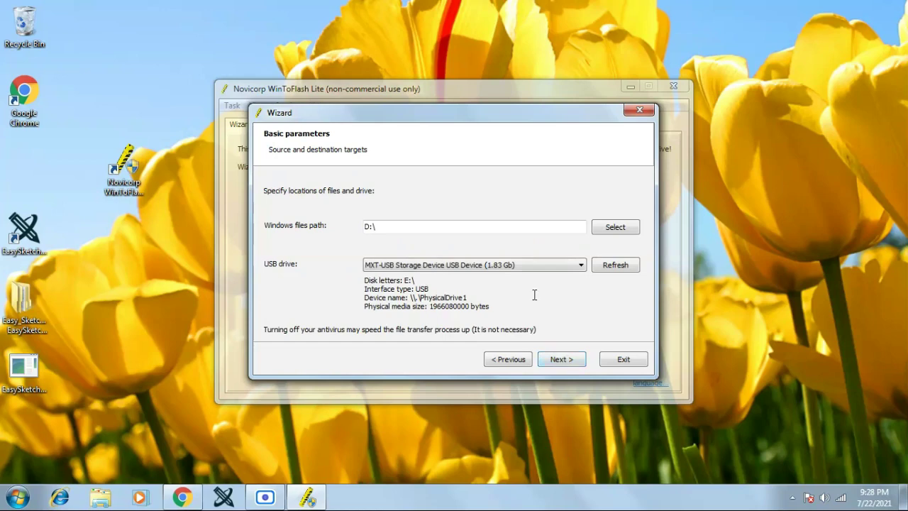
- Set the Windows files path to the en_windows_xp_professional_with_service_pack_3 ISO in Downloads, keep the MXT-USB drive and proceed to the parameter summary
left_click(608, 227)
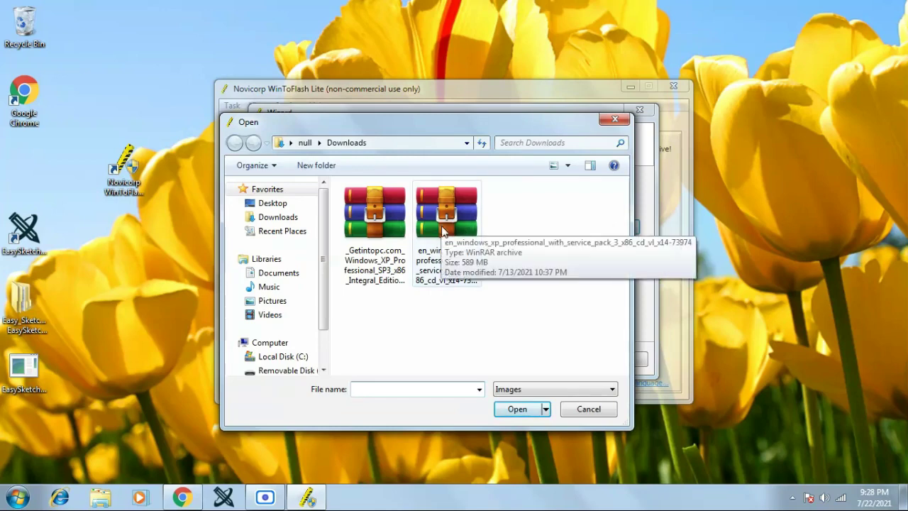
left_click(449, 250)
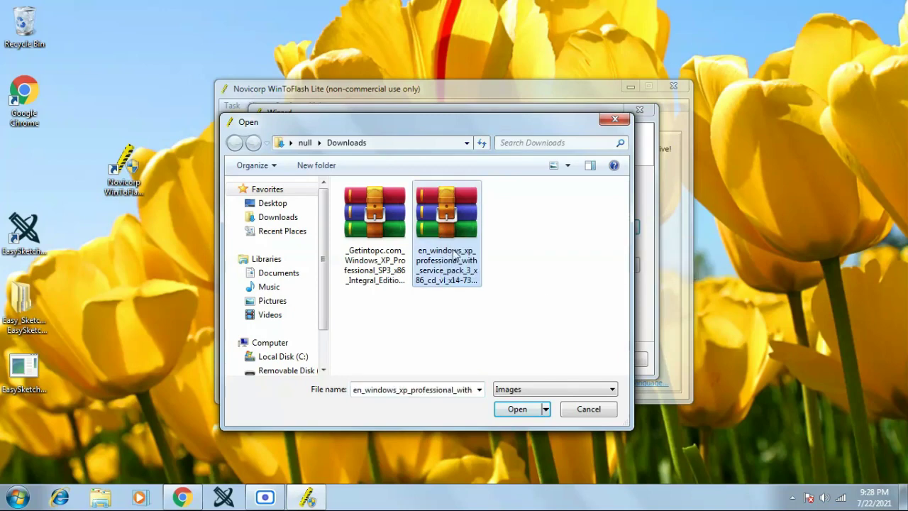
left_click(517, 410)
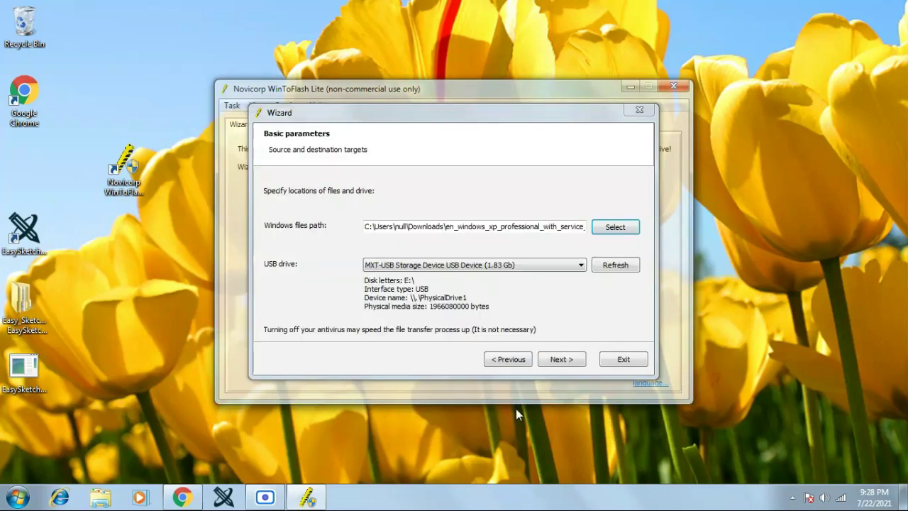
left_click(561, 361)
left_click(562, 361)
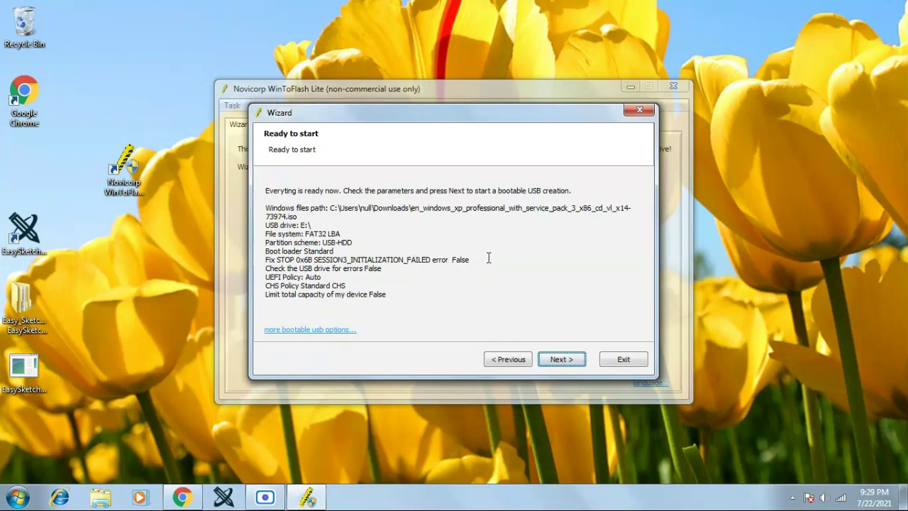
- Start creating the bootable USB, dismissing the Windows color scheme prompt and accepting the Windows license agreement
left_click(561, 359)
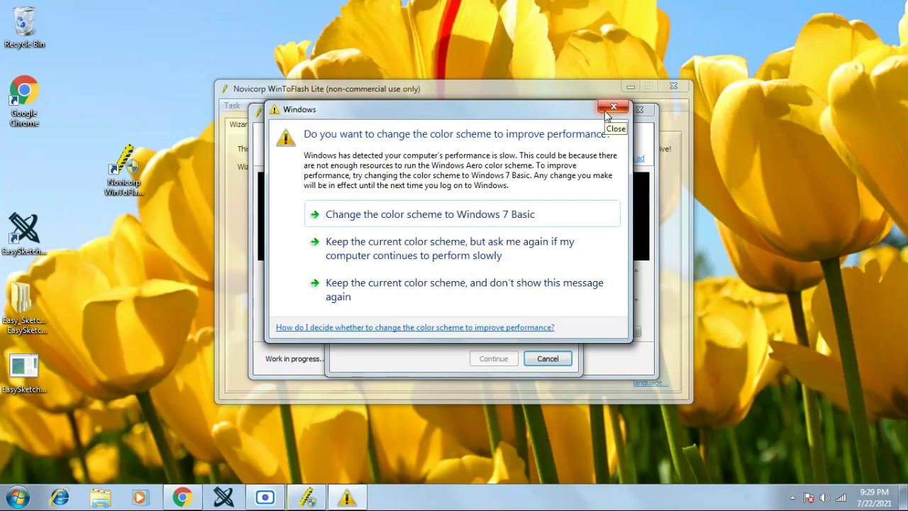
left_click(608, 114)
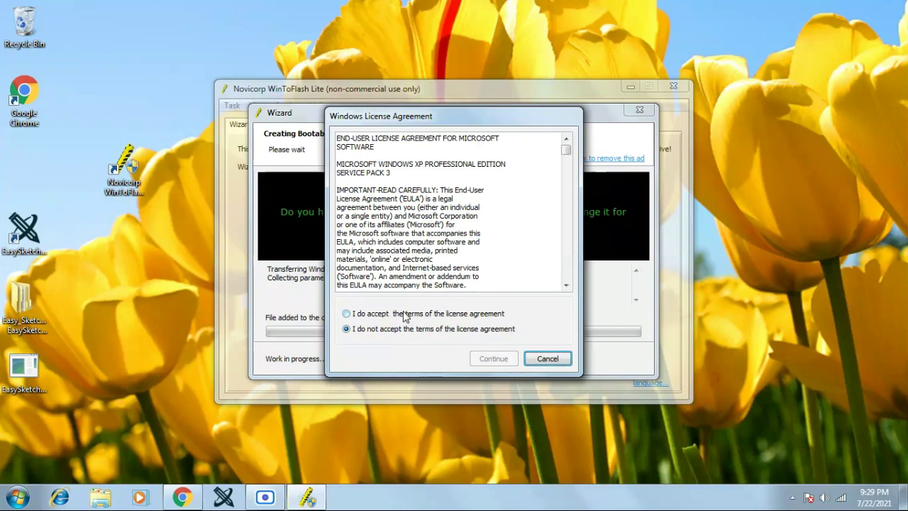
left_click(405, 315)
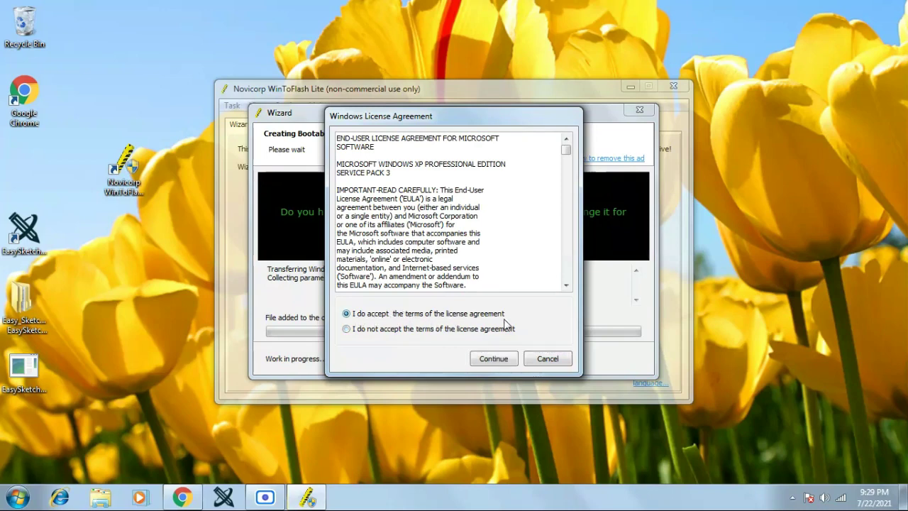
left_click(491, 363)
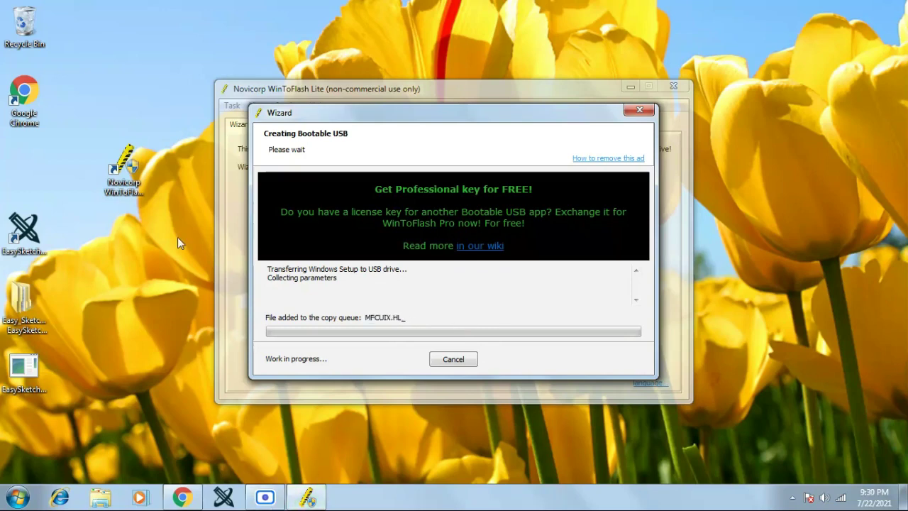
left_click(266, 498)
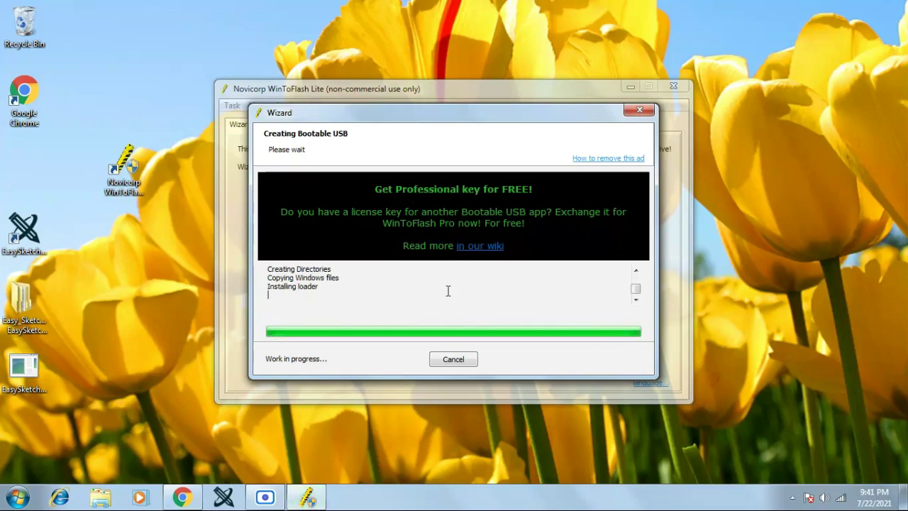
right_click(448, 291)
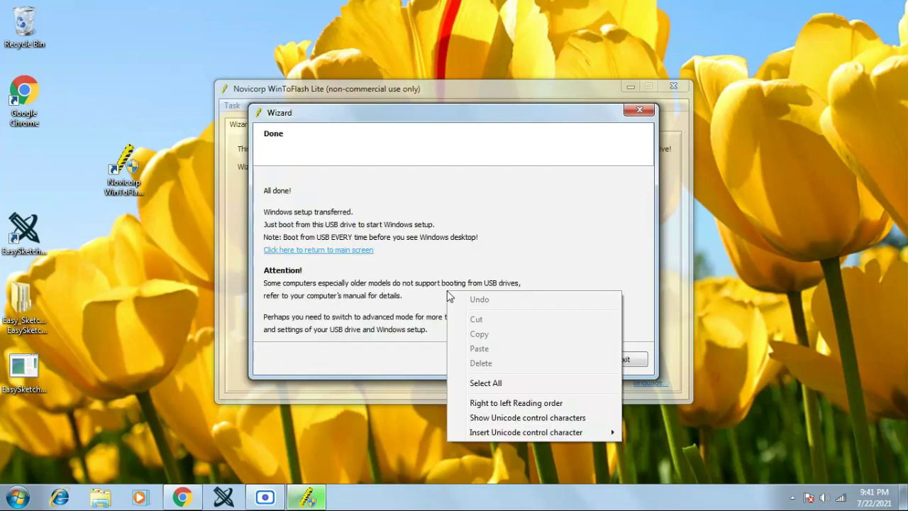
left_click(537, 240)
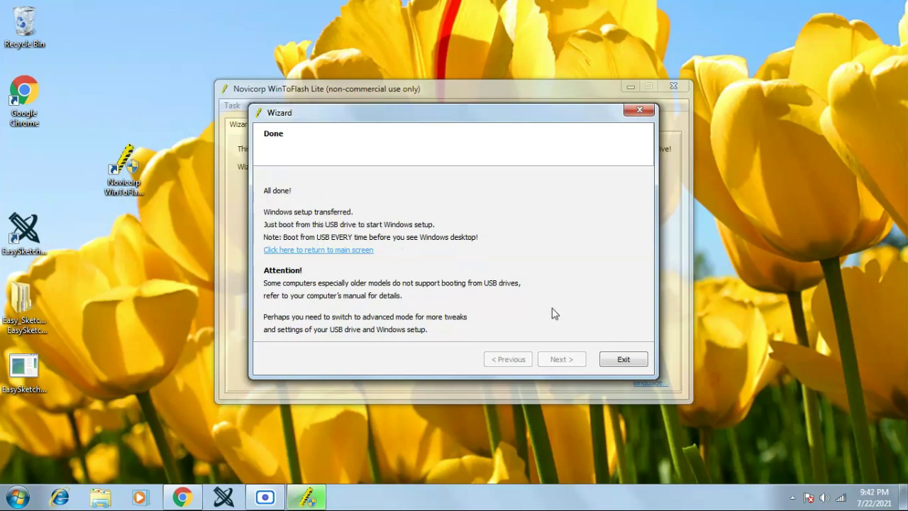
- Exit the finished wizard and close WinToFlash Lite, postponing the Free License offer until next time
left_click(623, 360)
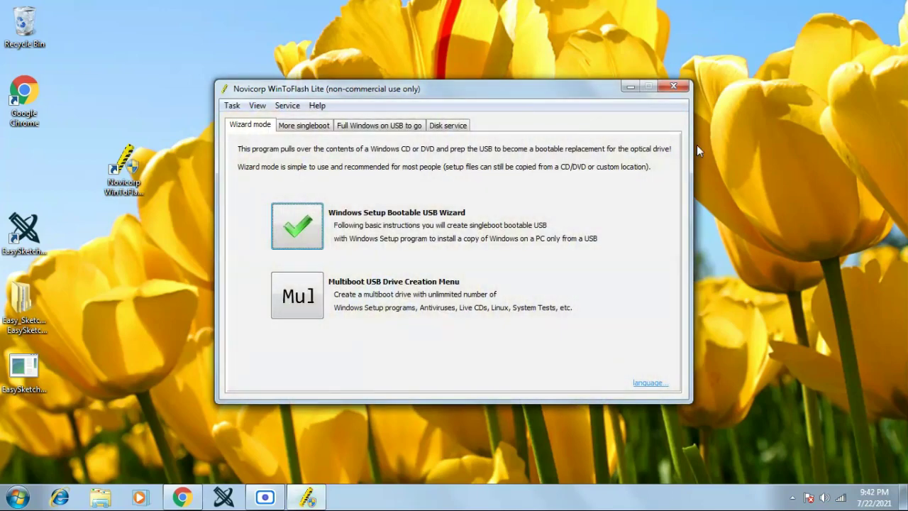
left_click(665, 87)
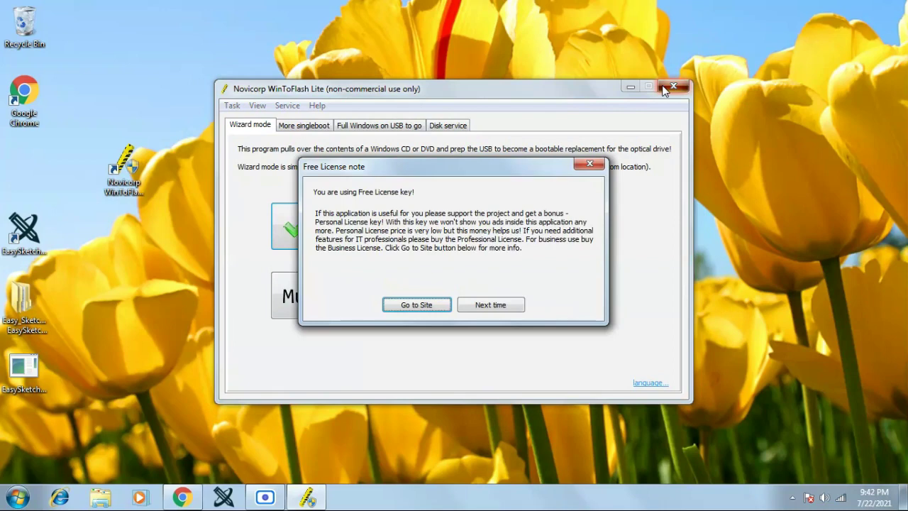
left_click(490, 307)
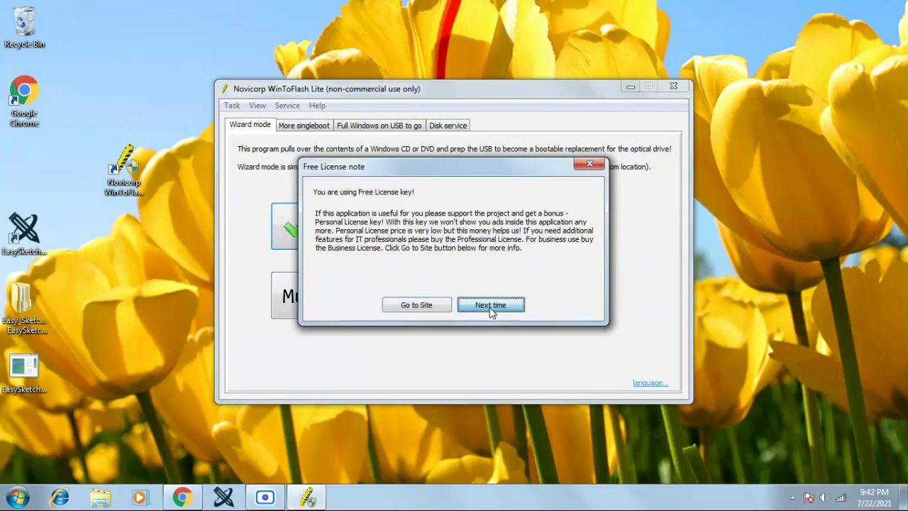
- Switch to Windows Explorer, examine the files on Removable Disk (E:) and return to the Computer view
left_click(100, 498)
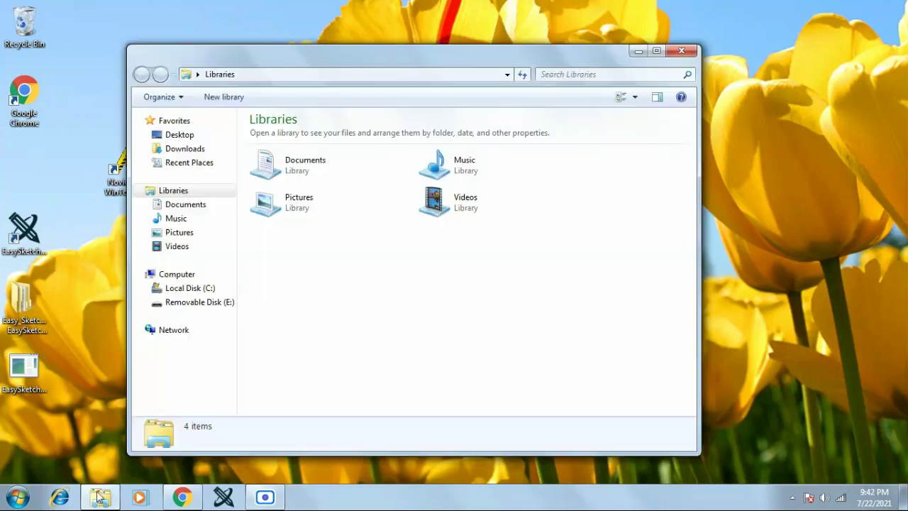
left_click(178, 276)
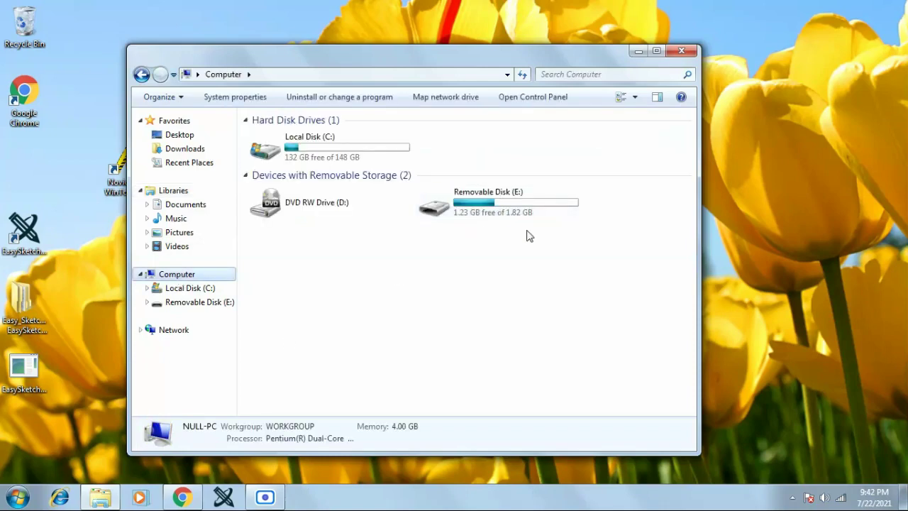
mouse_move(492, 215)
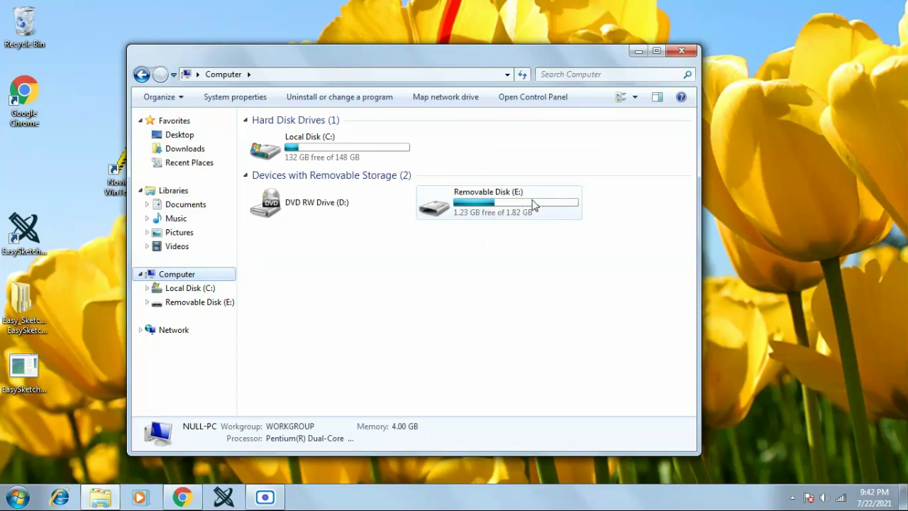
left_click(529, 205)
double_click(528, 202)
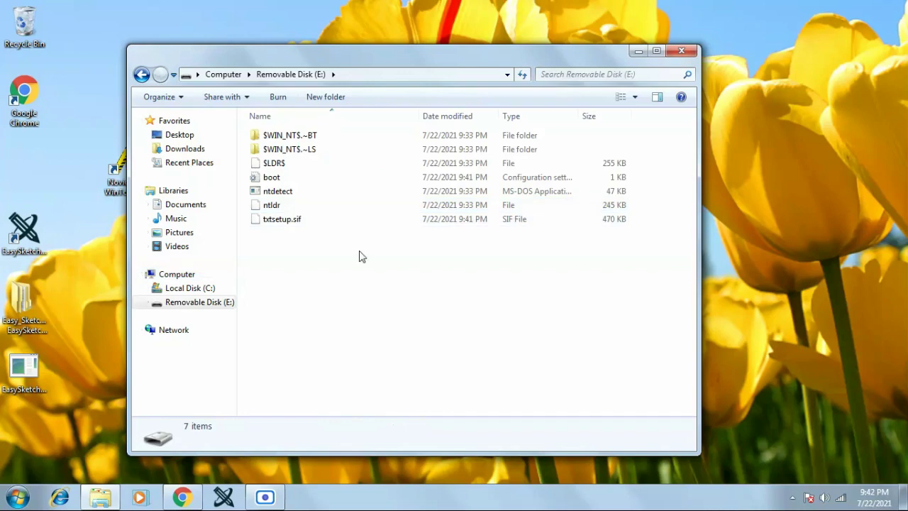
left_click(142, 74)
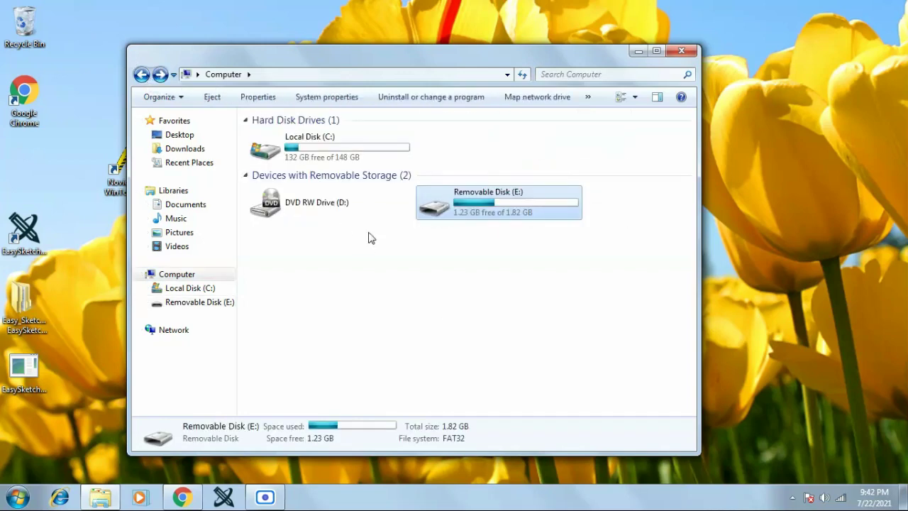